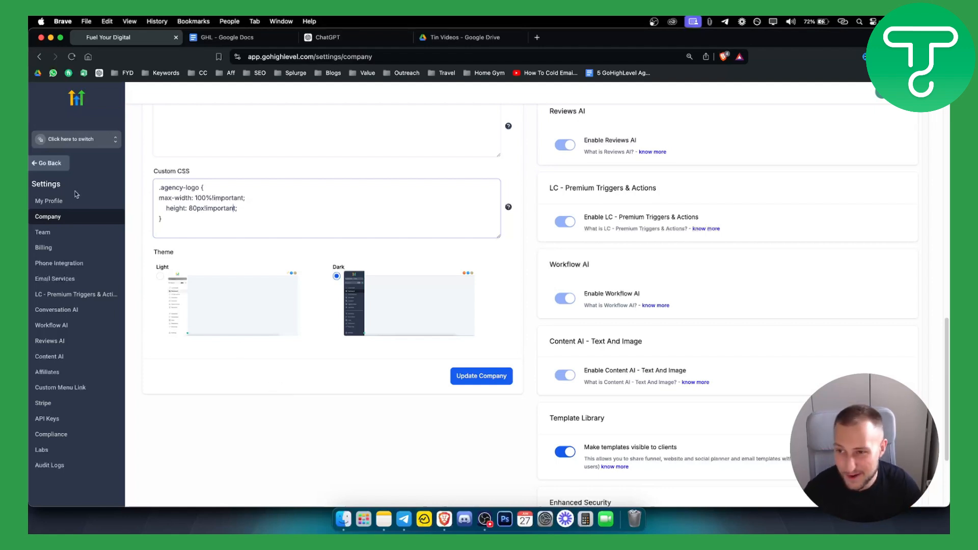
# Leave the agency settings, switch to the Dentistry at The Heights sub-account, and ignore the missing phone configuration notice.
pyautogui.click(60, 163)
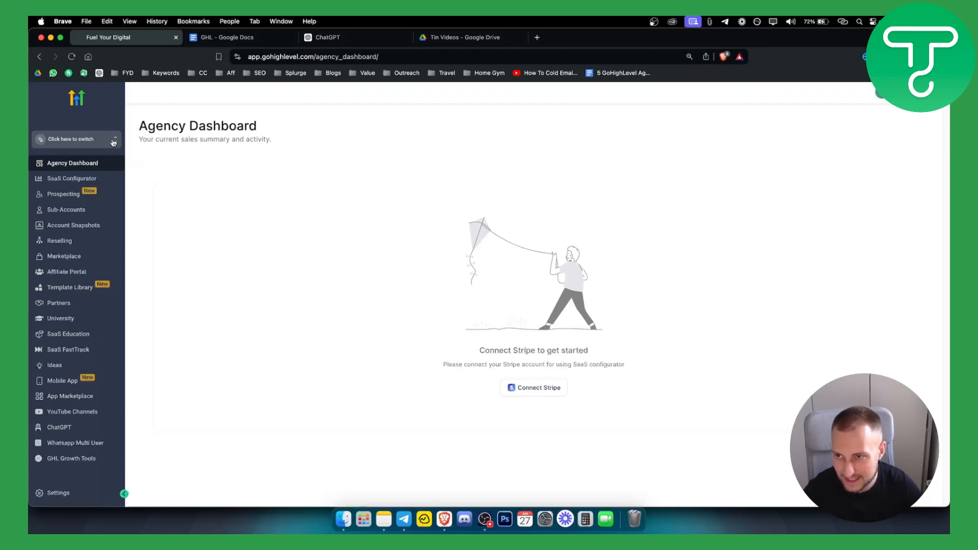
pyautogui.click(114, 143)
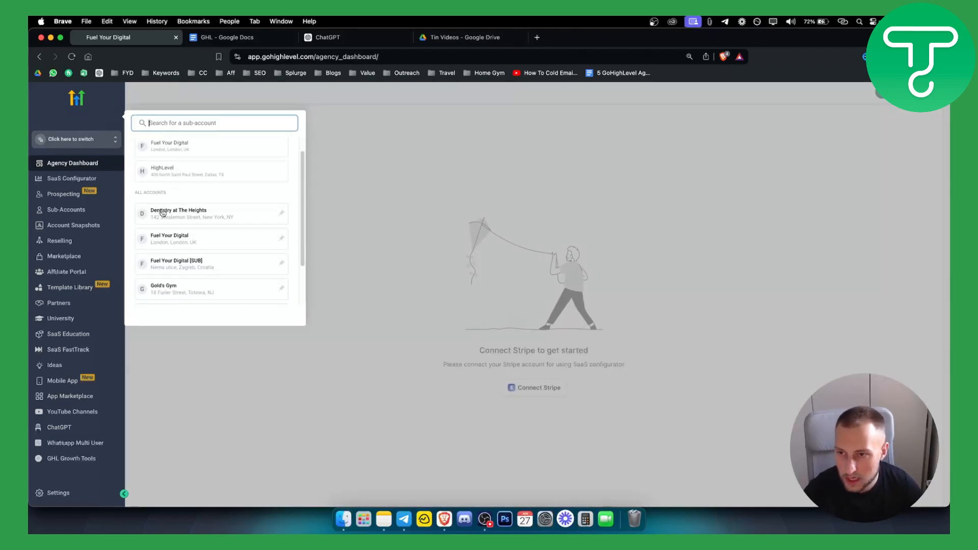
pyautogui.scroll(-2, 209, 204)
pyautogui.click(214, 197)
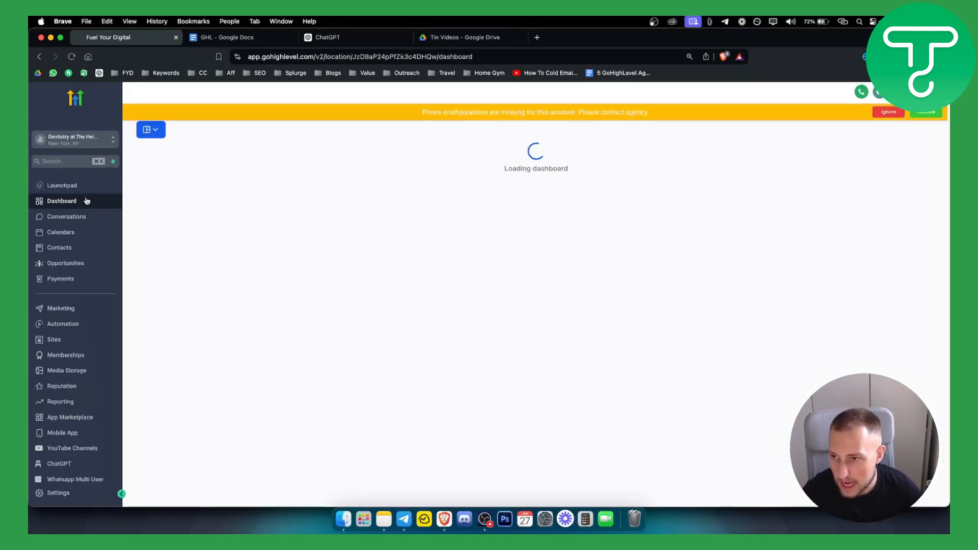
pyautogui.click(888, 112)
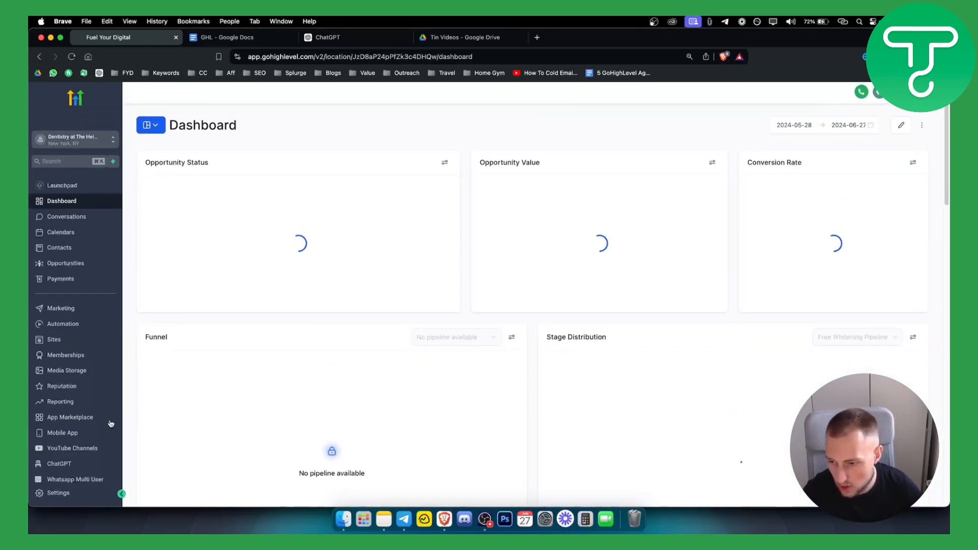
# Open the sub-account's Email Services settings and start creating a dedicated sending domain.
pyautogui.click(69, 499)
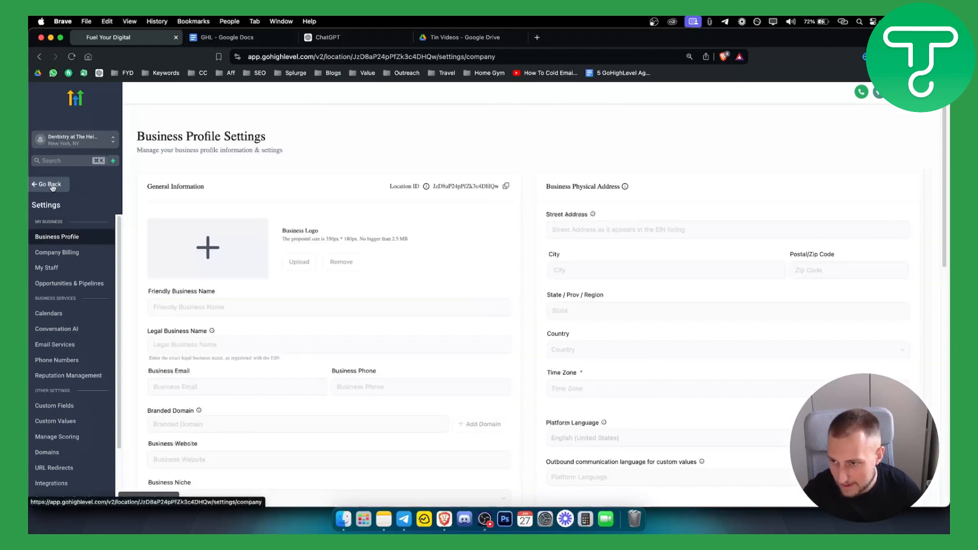
pyautogui.scroll(-1, 55, 331)
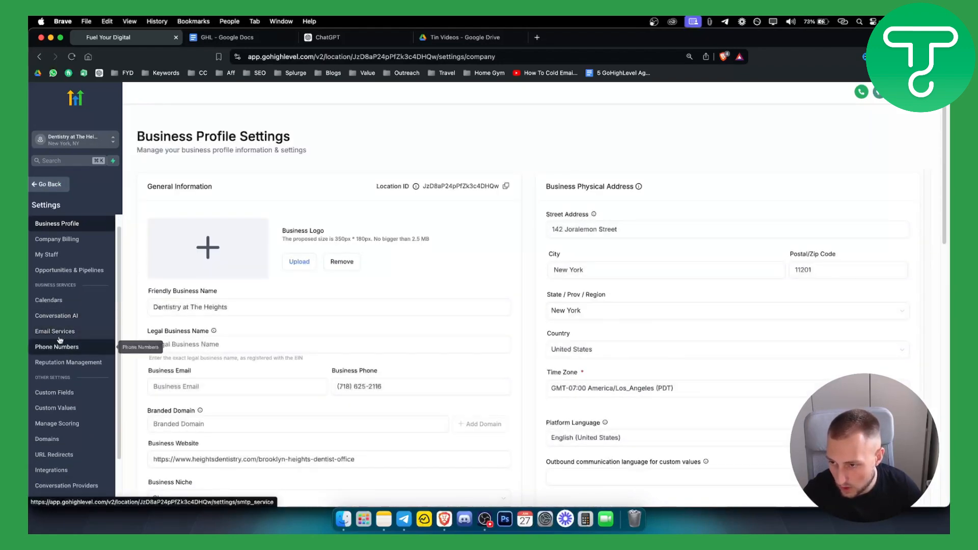
pyautogui.click(59, 331)
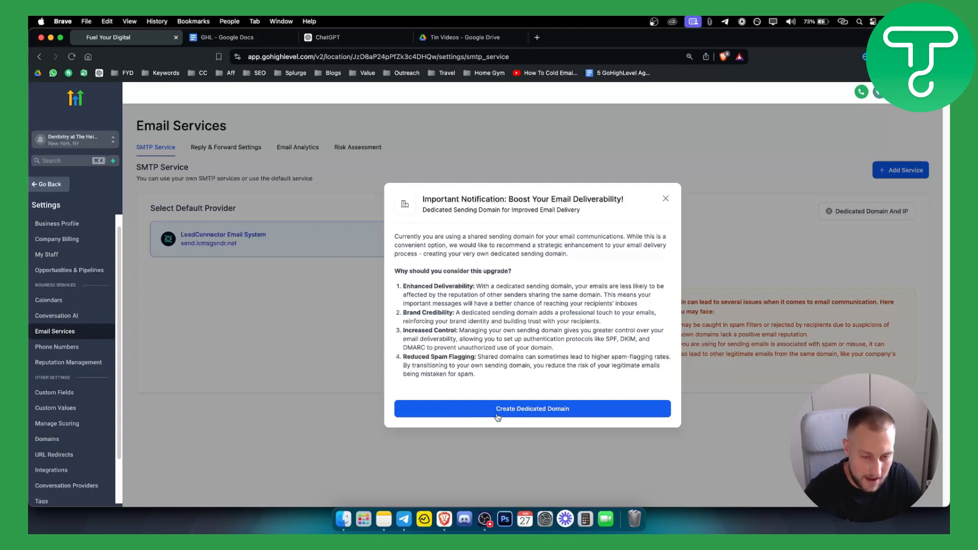
pyautogui.click(532, 408)
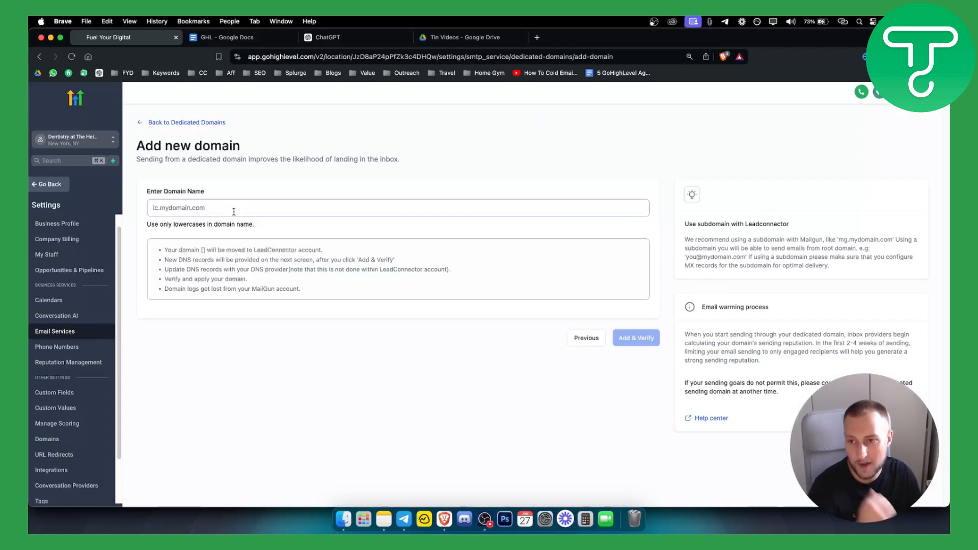
# Enter fuelyourdigit.com as the new domain name, submit it for verification, and continue to the required DNS records.
pyautogui.click(234, 211)
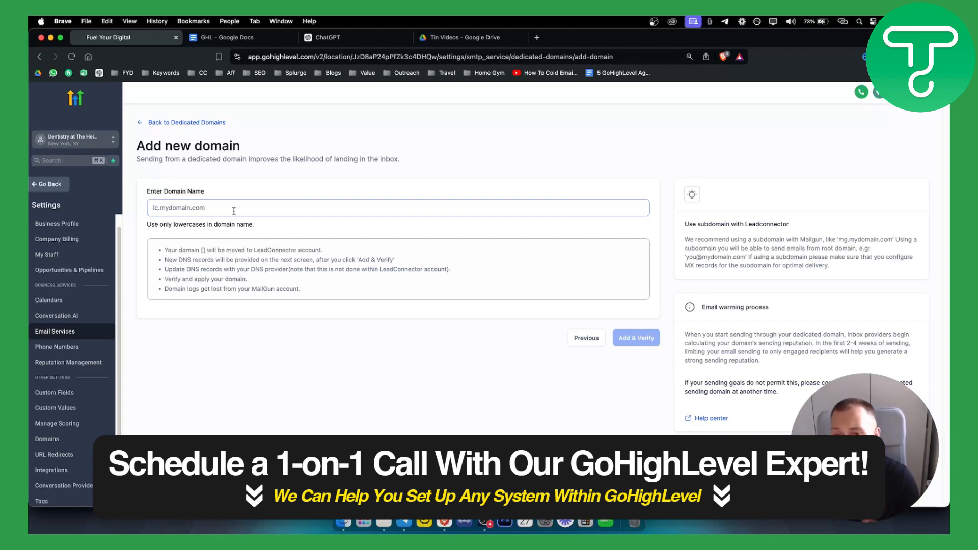
pyautogui.write('f')
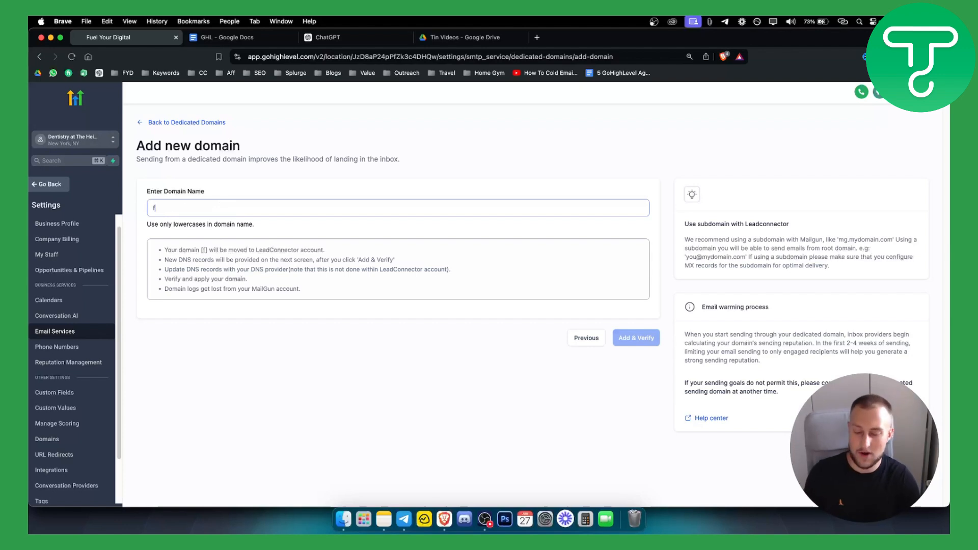
pyautogui.write('uelyourdigit.com')
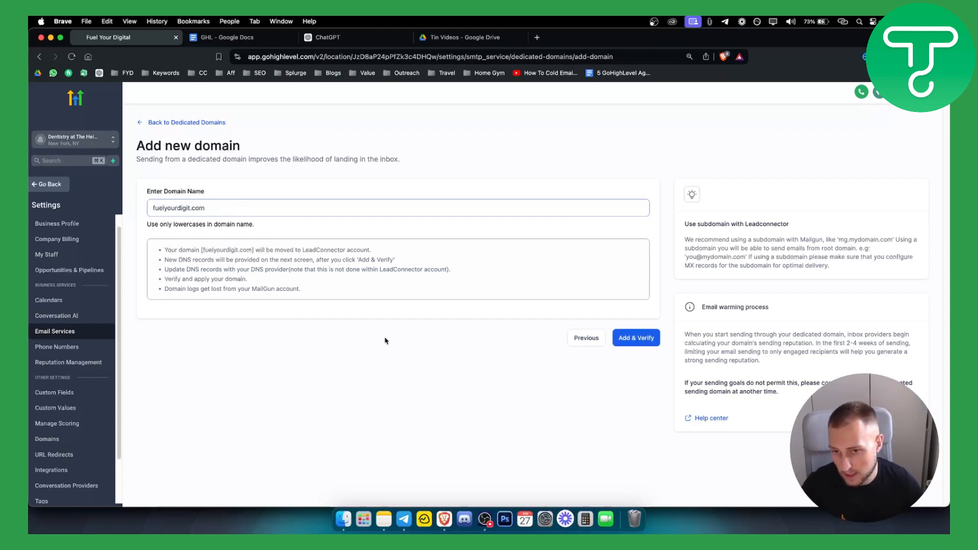
pyautogui.moveTo(256, 209); pyautogui.dragTo(130, 206)
pyautogui.click(321, 365)
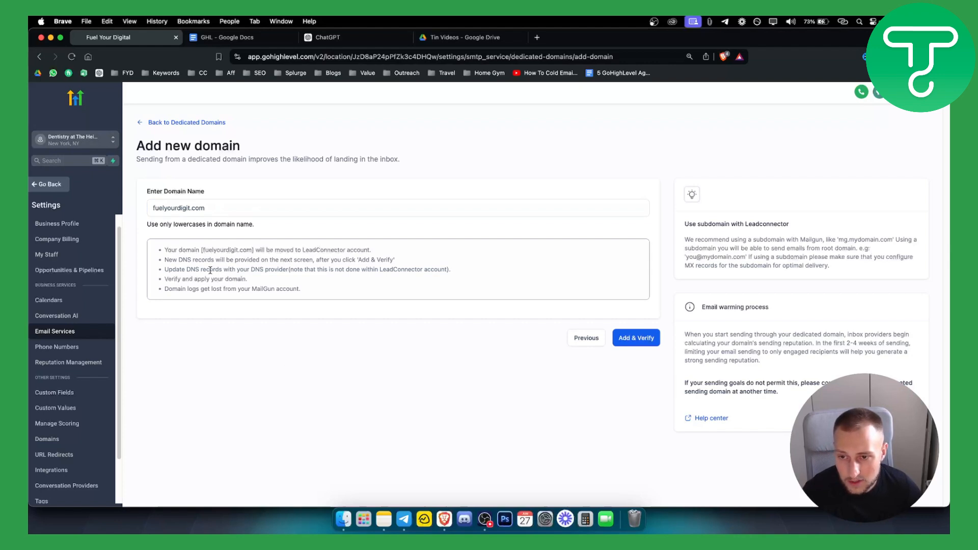
pyautogui.click(642, 343)
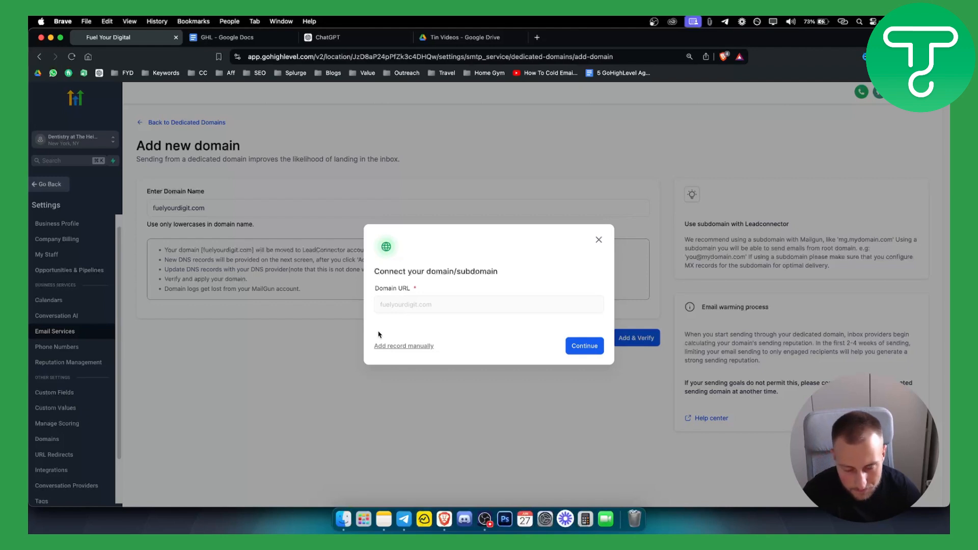
pyautogui.click(584, 347)
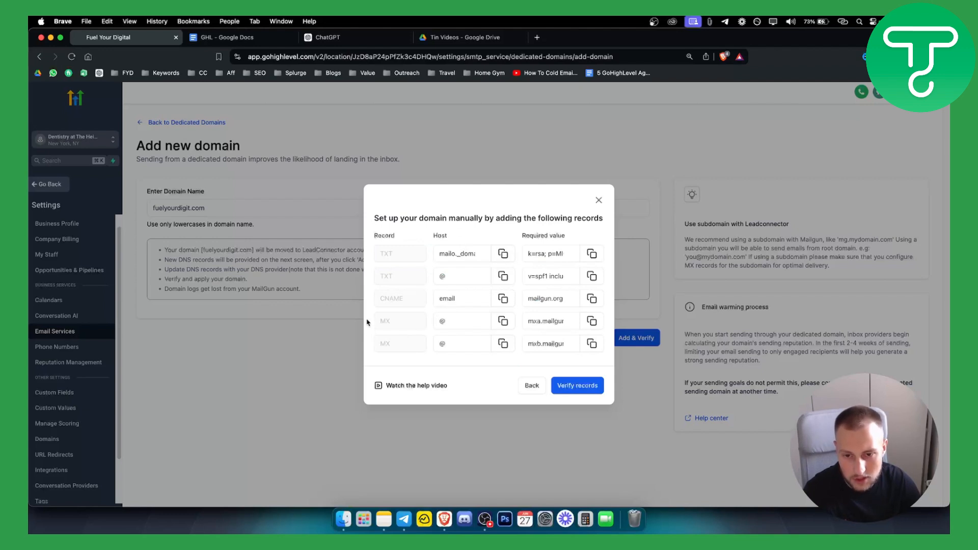
pyautogui.tripleClick(605, 217)
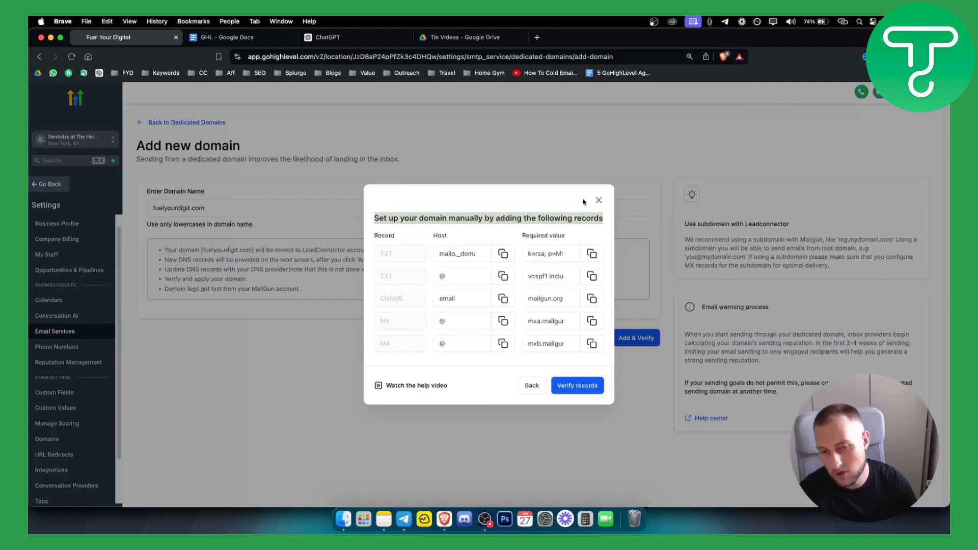
pyautogui.click(420, 235)
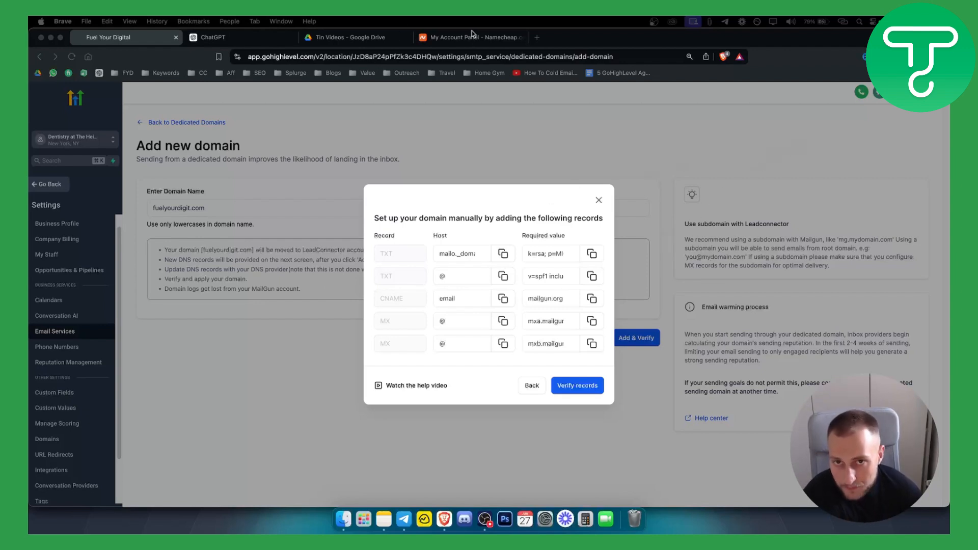
# Switch to Namecheap and open the management page of the fuelyourdigital.co domain.
pyautogui.click(479, 43)
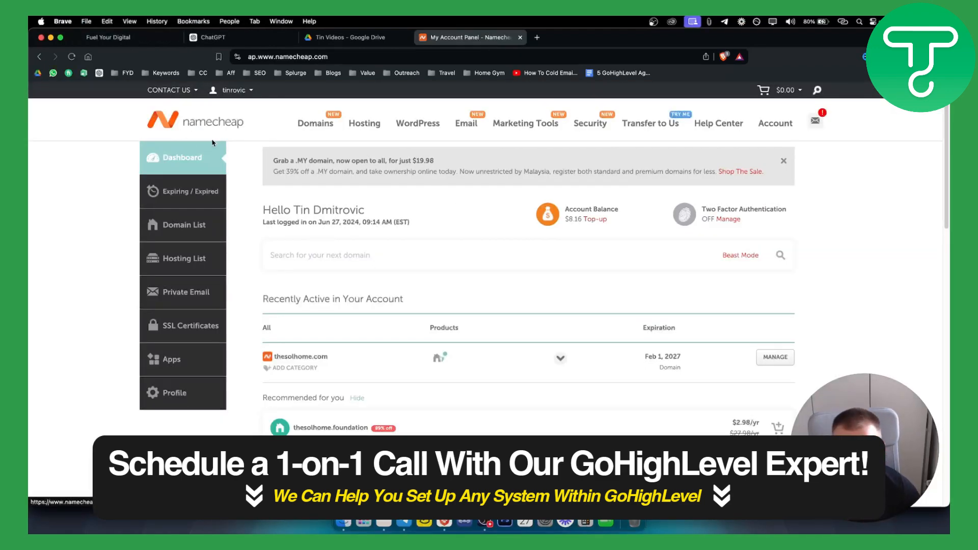
pyautogui.click(115, 43)
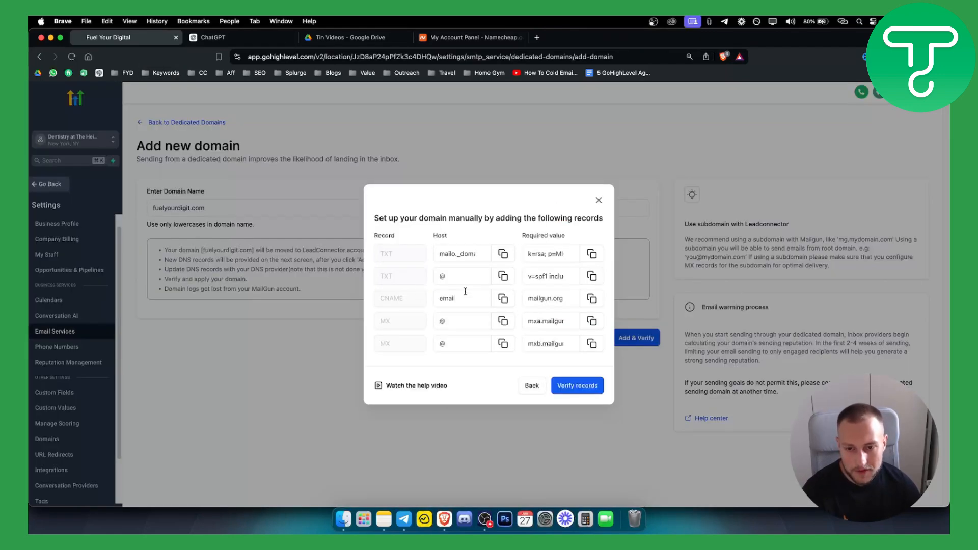
pyautogui.click(456, 37)
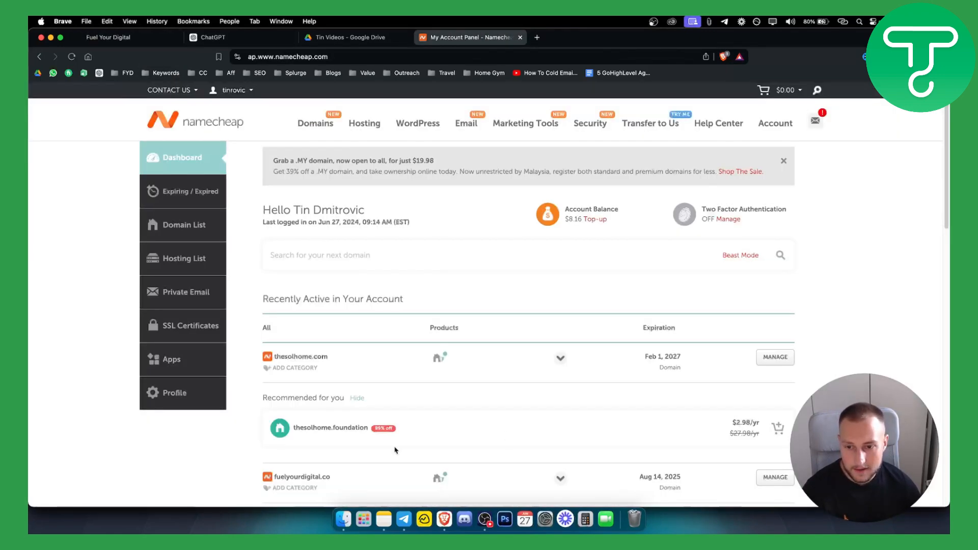
pyautogui.scroll(-3, 447, 438)
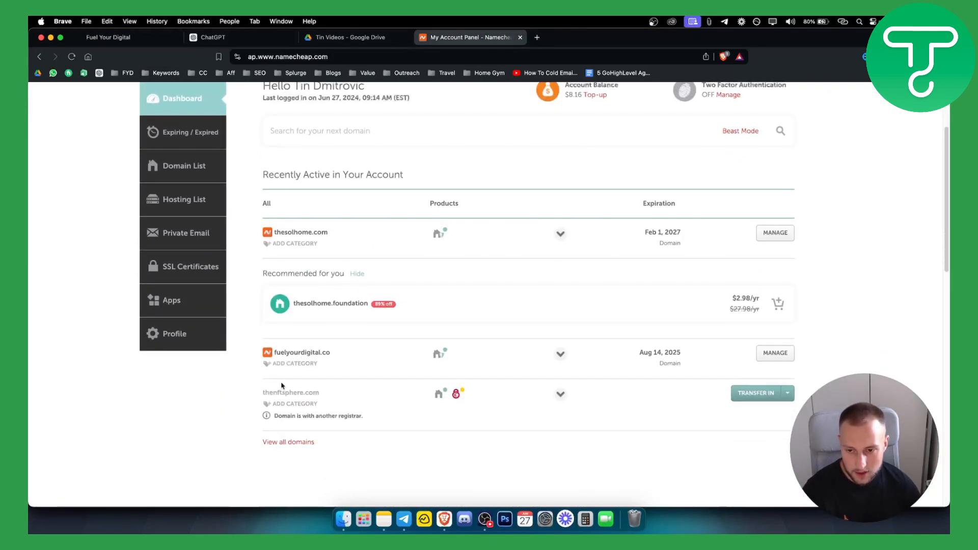
pyautogui.click(774, 353)
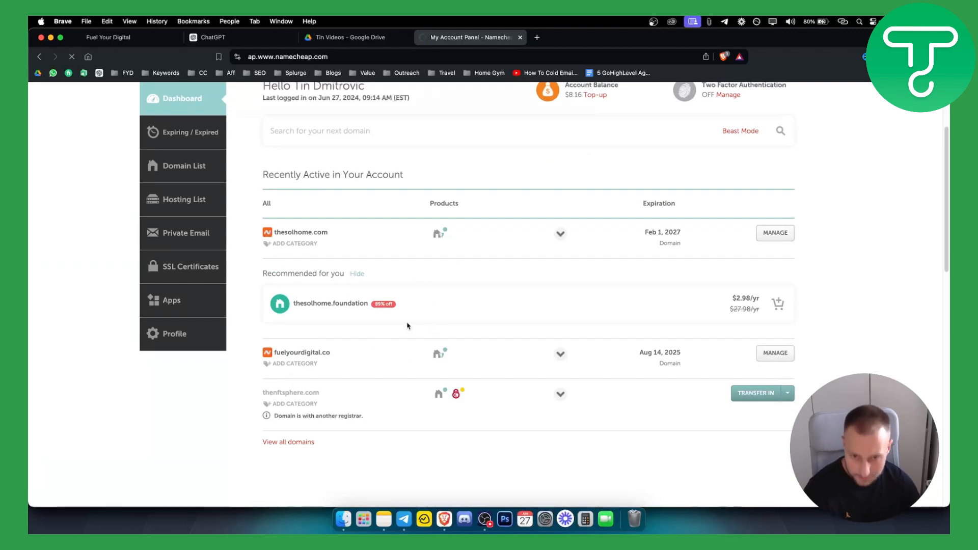
pyautogui.click(772, 351)
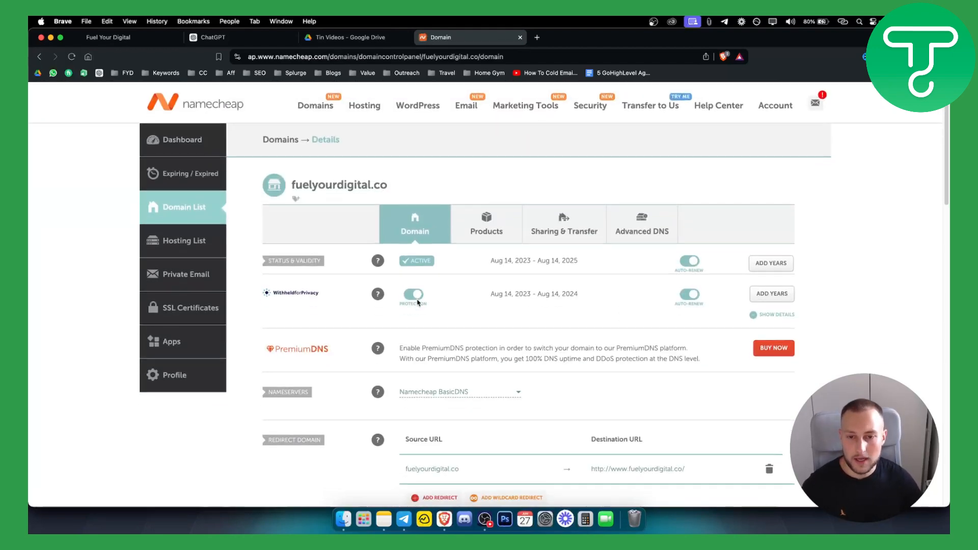
# Open the Advanced DNS settings of fuelyourdigital.co at its host records.
pyautogui.scroll(-10, 417, 302)
pyautogui.scroll(10, 417, 302)
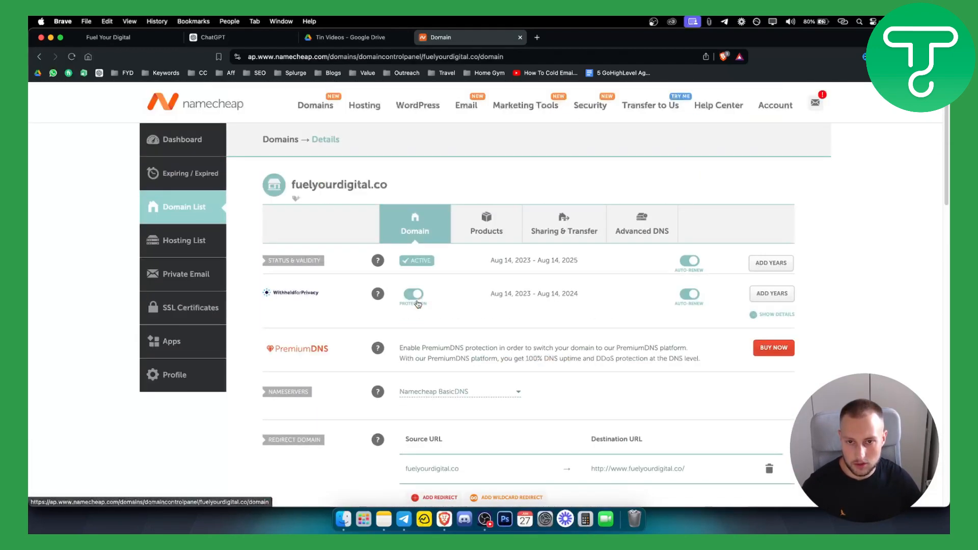
pyautogui.click(640, 224)
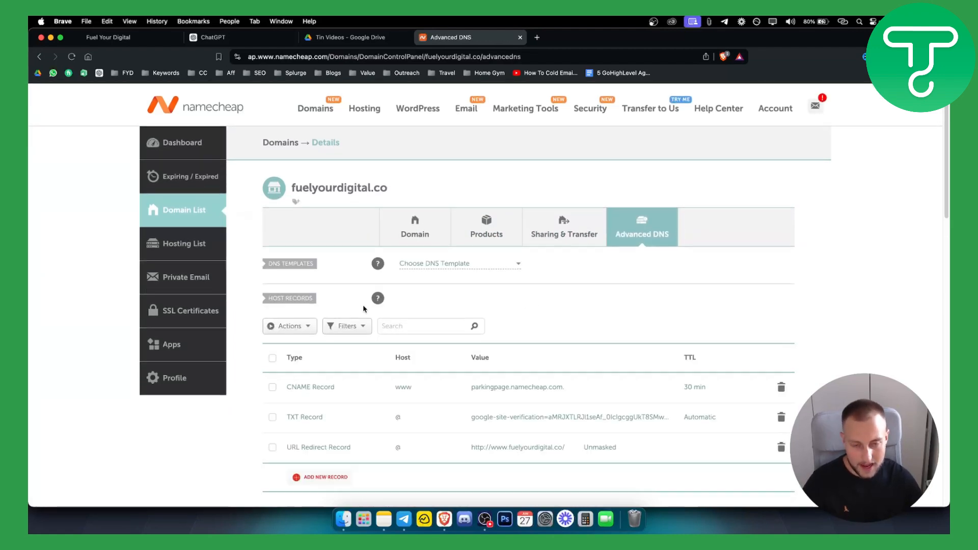
pyautogui.scroll(-3, 363, 309)
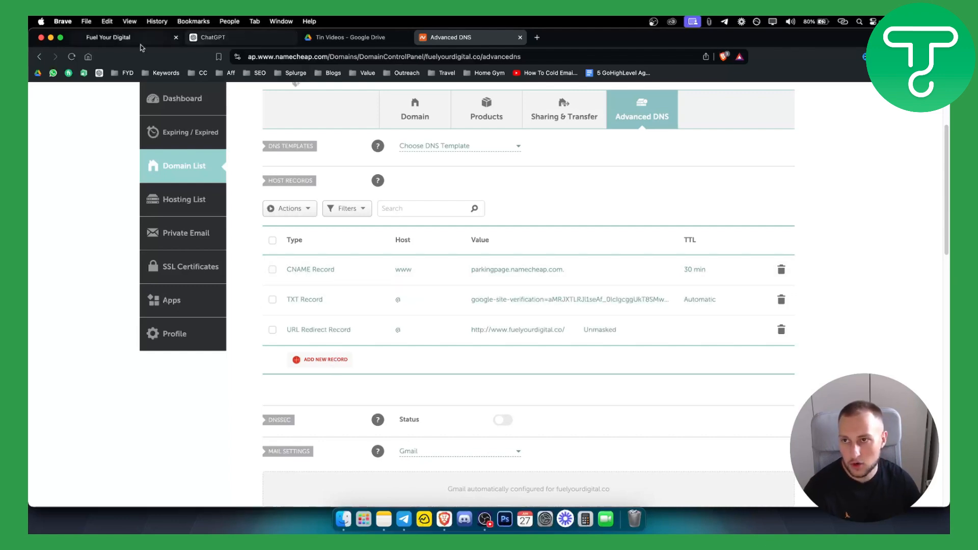
# Place the GoHighLevel tab beside the Namecheap tab and add a new host record of type TXT Record.
pyautogui.moveTo(127, 44); pyautogui.dragTo(312, 46)
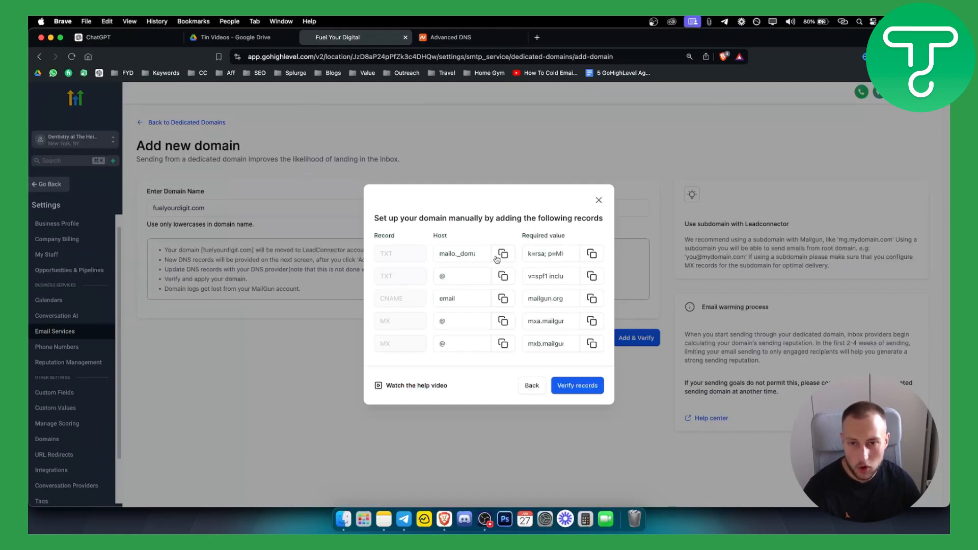
pyautogui.click(458, 38)
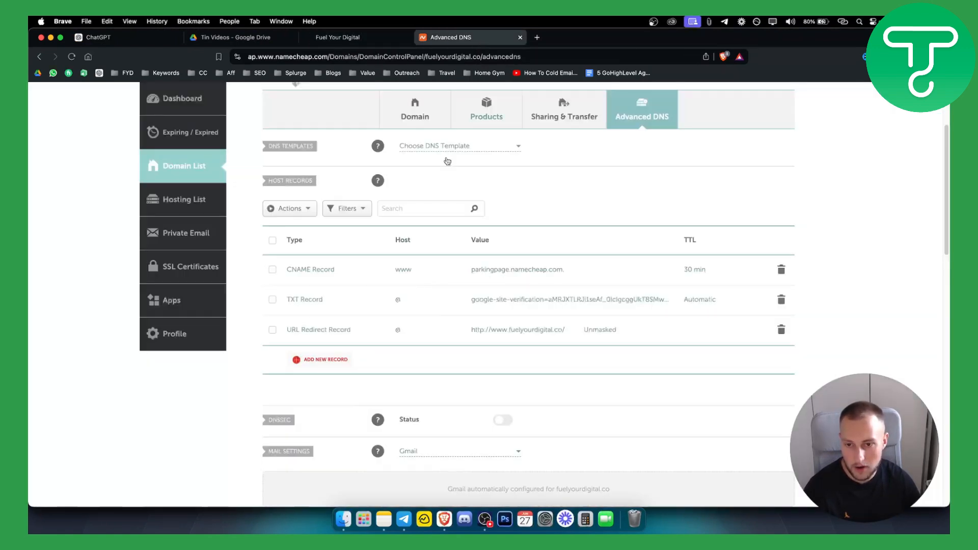
pyautogui.click(327, 356)
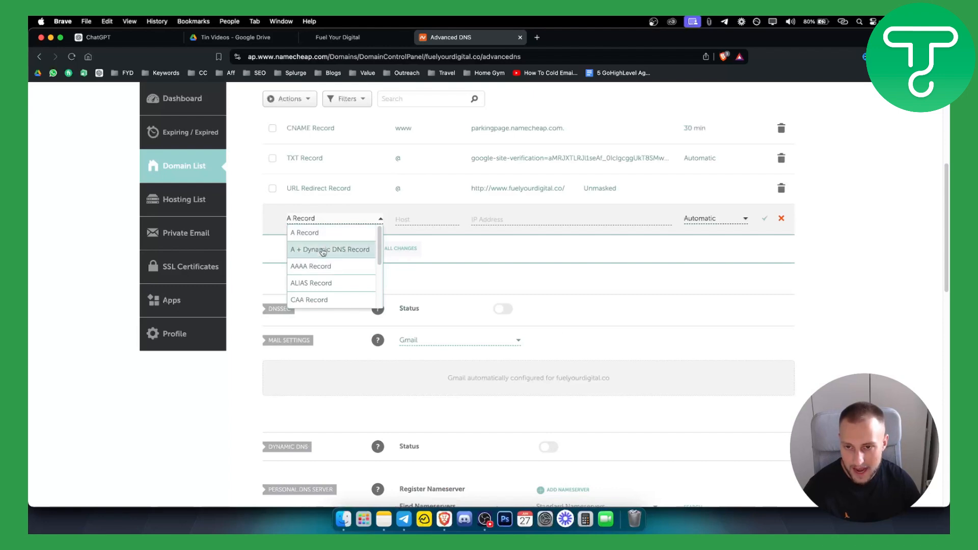
pyautogui.scroll(1, 323, 252)
pyautogui.scroll(-1, 324, 252)
pyautogui.scroll(-5, 341, 252)
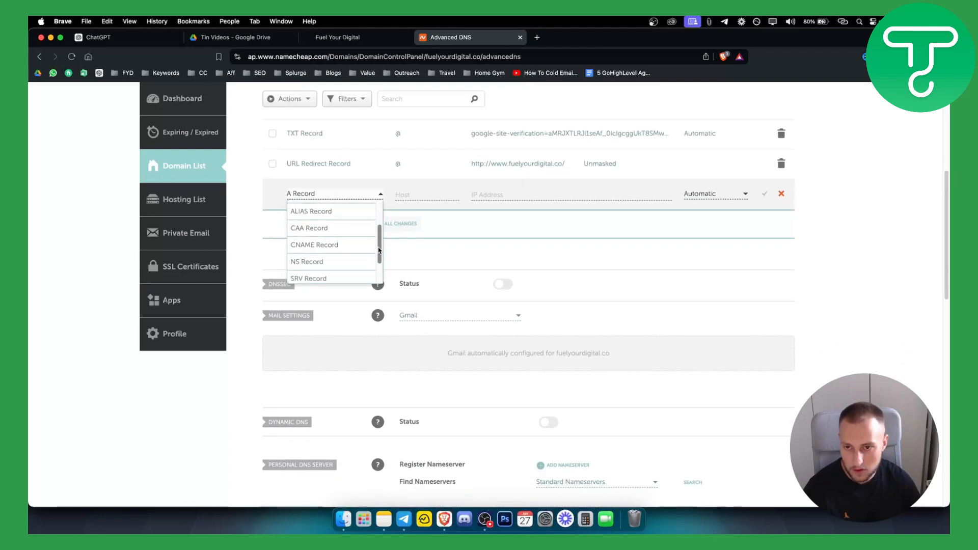
pyautogui.click(330, 260)
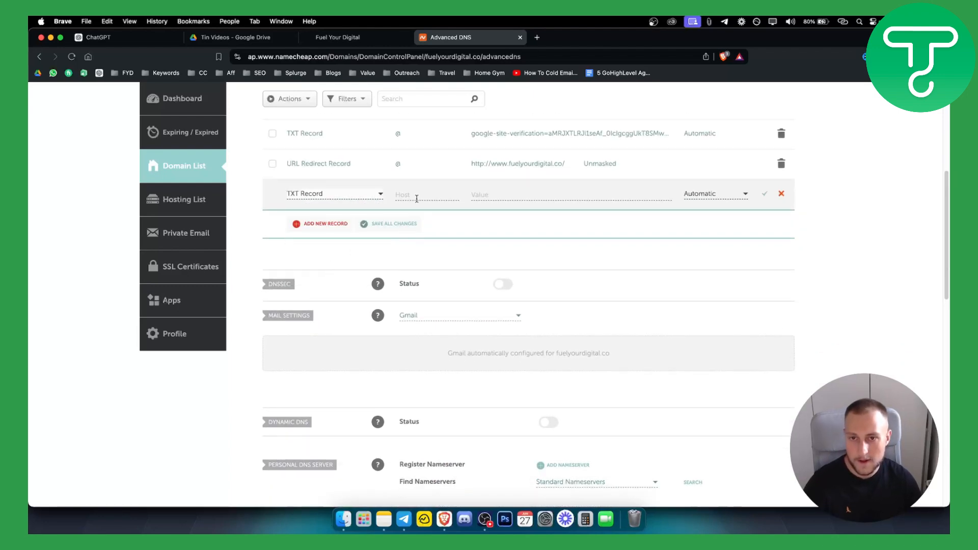
# Copy the first TXT record's host from GoHighLevel and enter mailo._domainkey as the new Namecheap record's host.
pyautogui.click(337, 37)
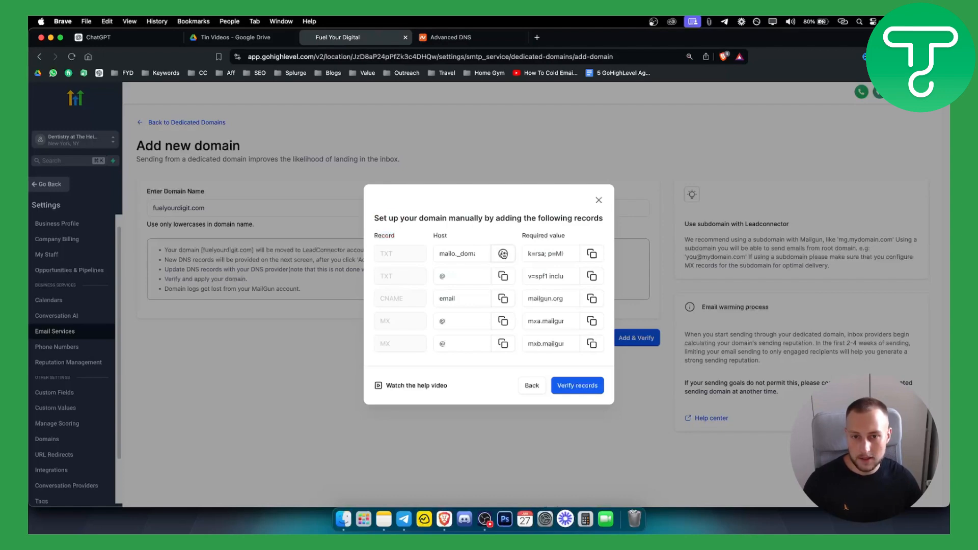
pyautogui.click(502, 254)
pyautogui.click(451, 37)
pyautogui.click(441, 196)
pyautogui.write('mailo._domainkey')
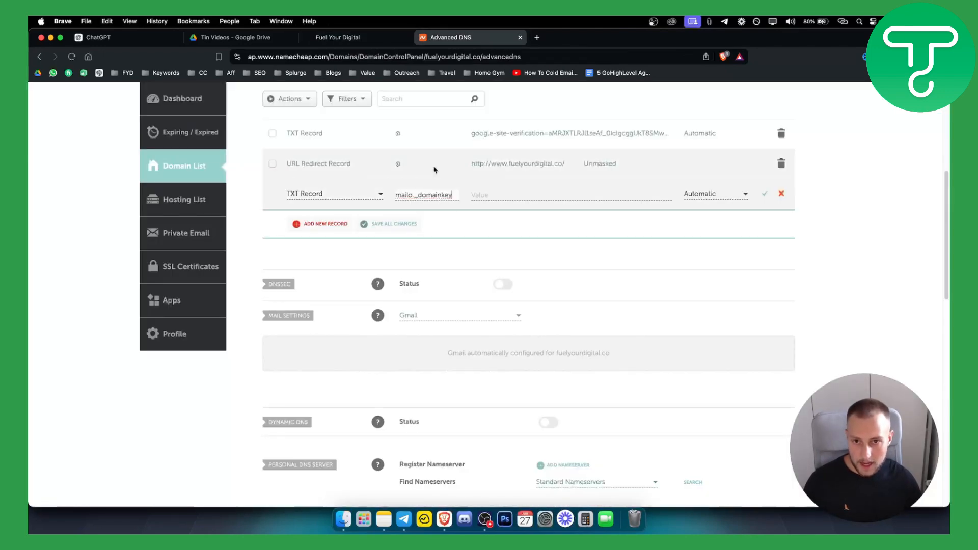
# Copy the first TXT record's required value from GoHighLevel into the new Namecheap record's value and save the record.
pyautogui.click(337, 37)
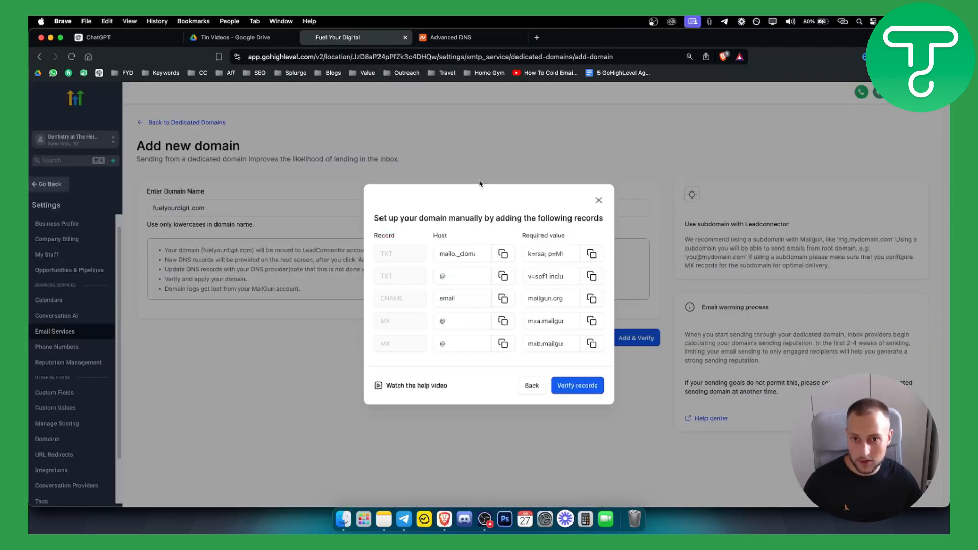
pyautogui.click(592, 255)
pyautogui.click(479, 41)
pyautogui.click(574, 196)
pyautogui.press('super+v')
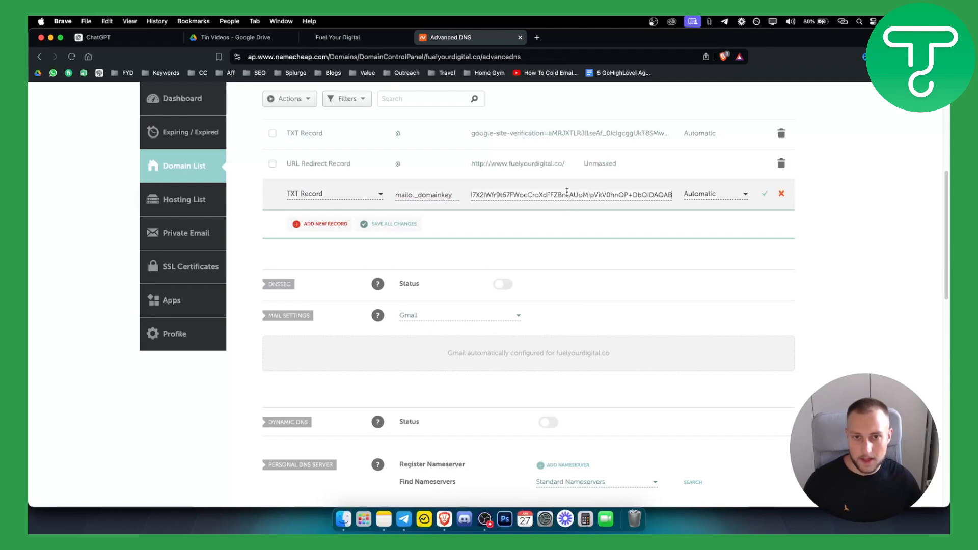
pyautogui.click(765, 195)
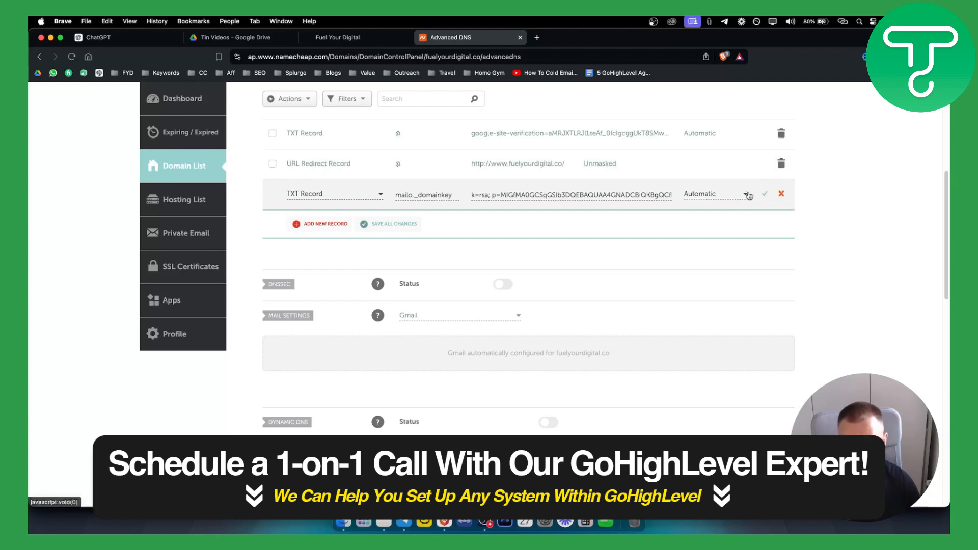
# Switch to GoHighLevel and review the hosts and required values of the second TXT record and the CNAME record.
pyautogui.click(371, 41)
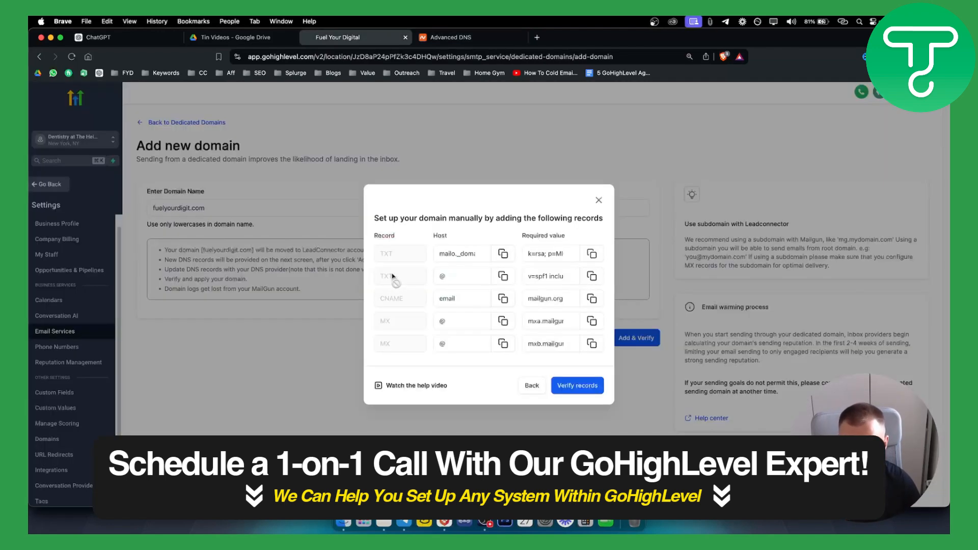
pyautogui.click(446, 277)
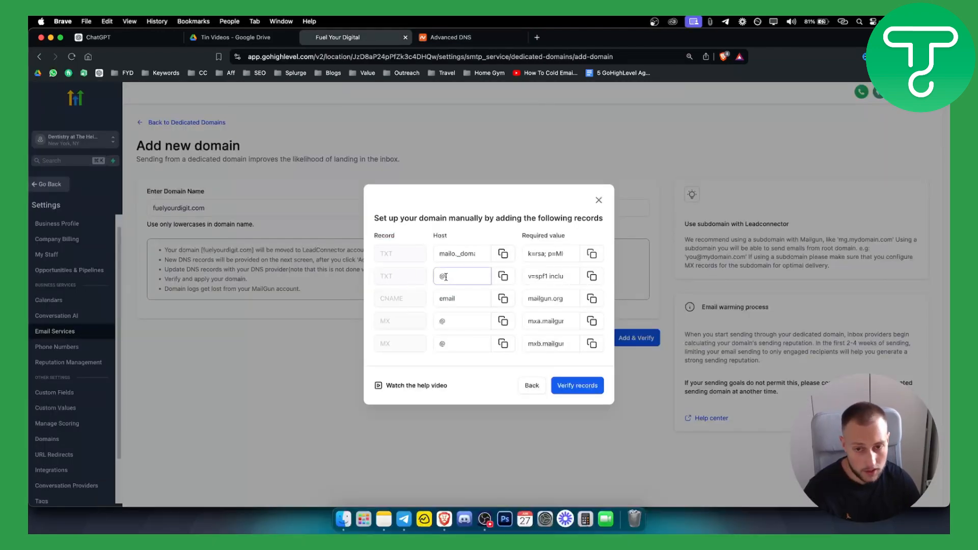
pyautogui.click(565, 284)
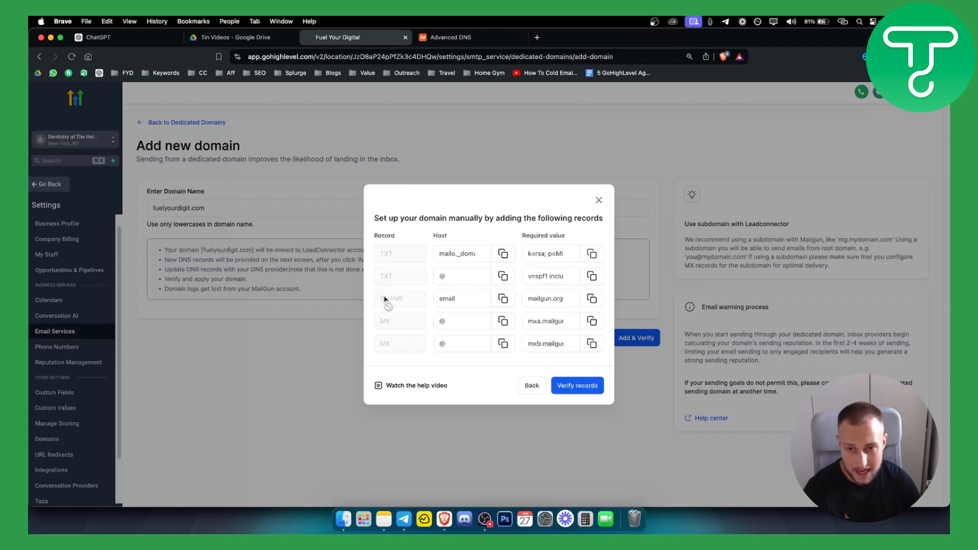
pyautogui.click(456, 300)
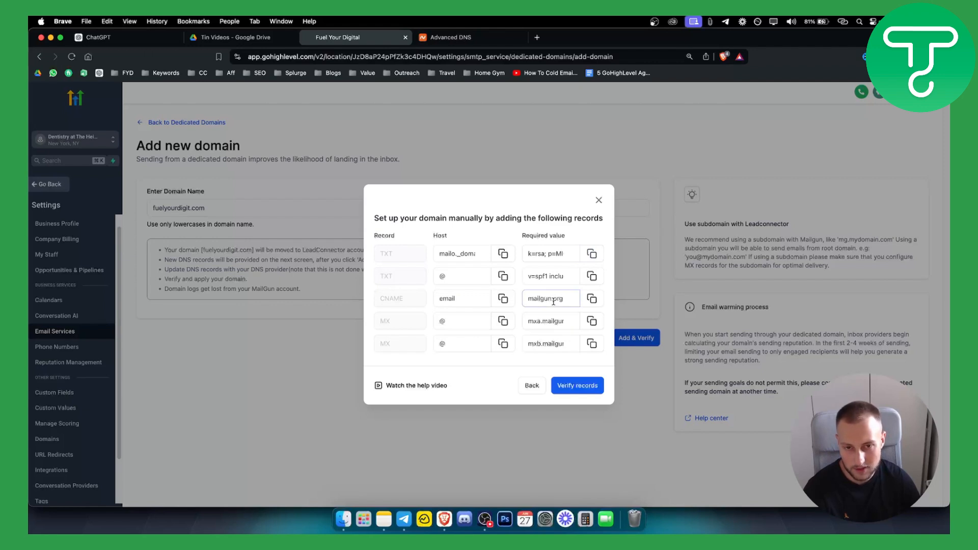
# Switch to Namecheap's Advanced DNS page and add a new host record of type CNAME Record.
pyautogui.click(451, 37)
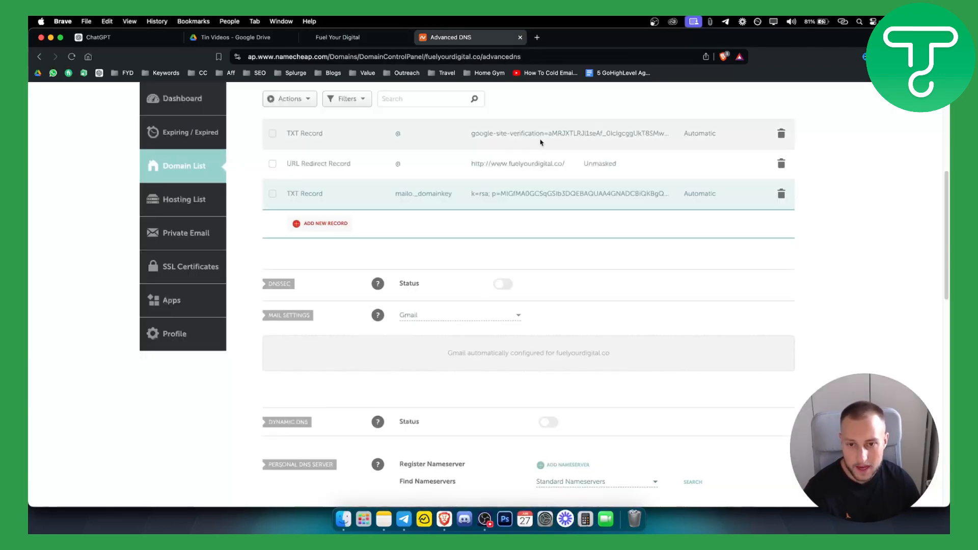
pyautogui.scroll(3, 541, 219)
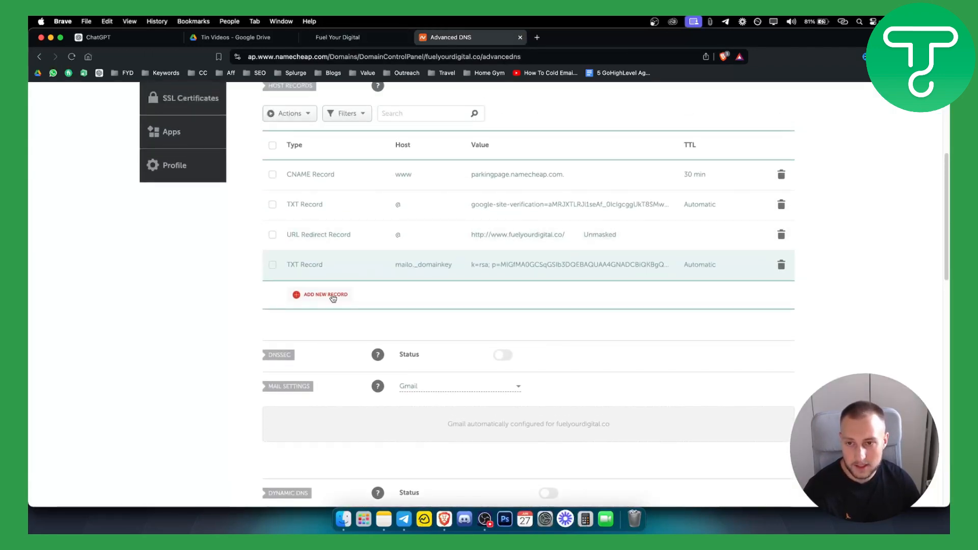
pyautogui.click(333, 296)
pyautogui.scroll(-3, 326, 270)
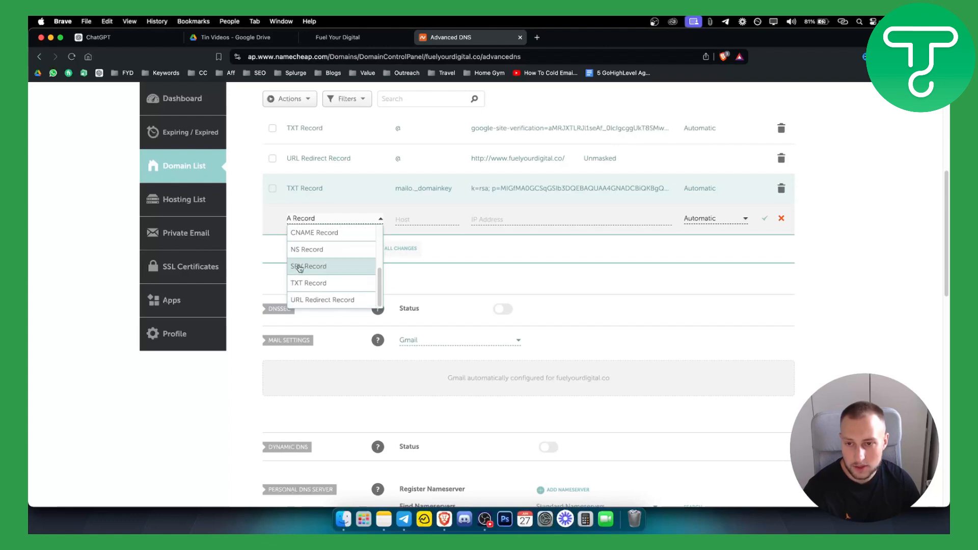
pyautogui.scroll(1, 305, 259)
pyautogui.click(311, 250)
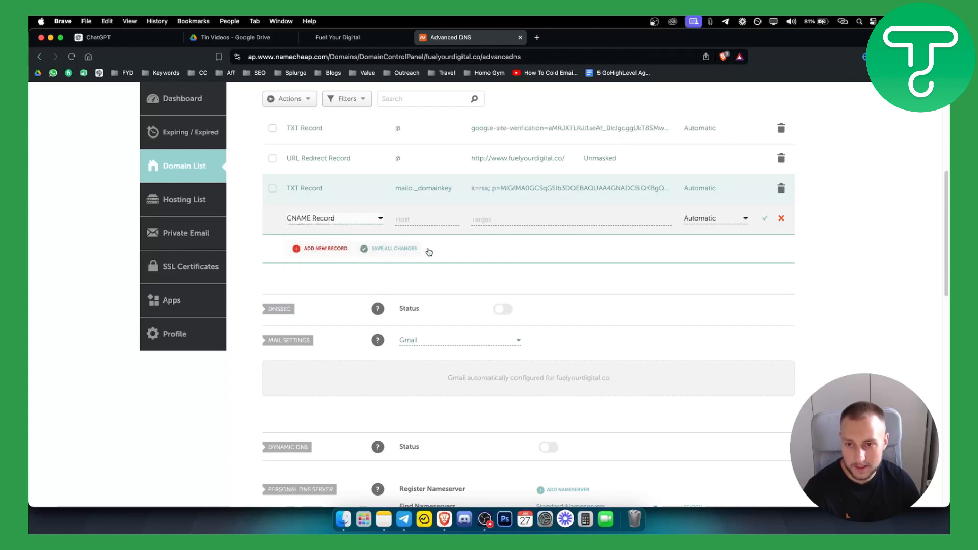
# Compare GoHighLevel's required DNS records with the Namecheap host records and return to the GoHighLevel record list.
pyautogui.click(356, 37)
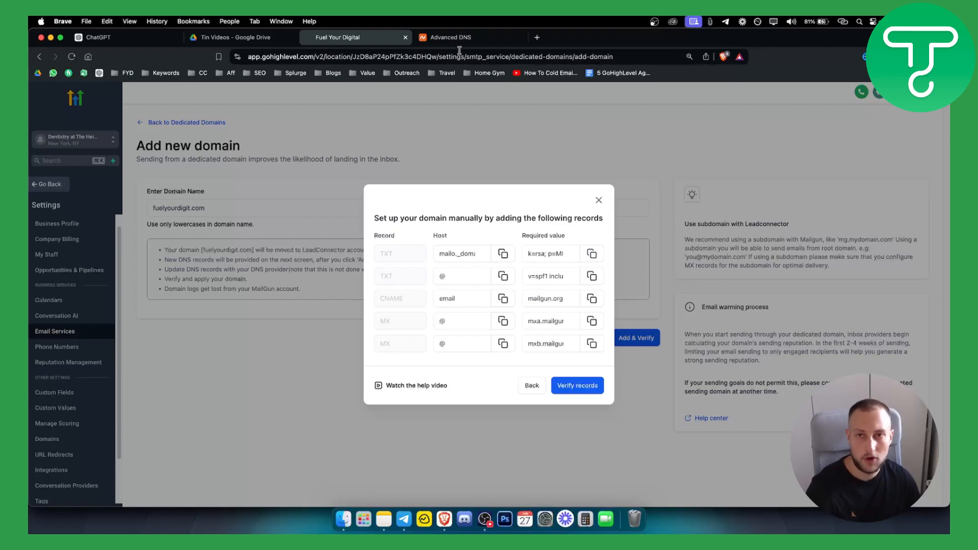
pyautogui.click(461, 38)
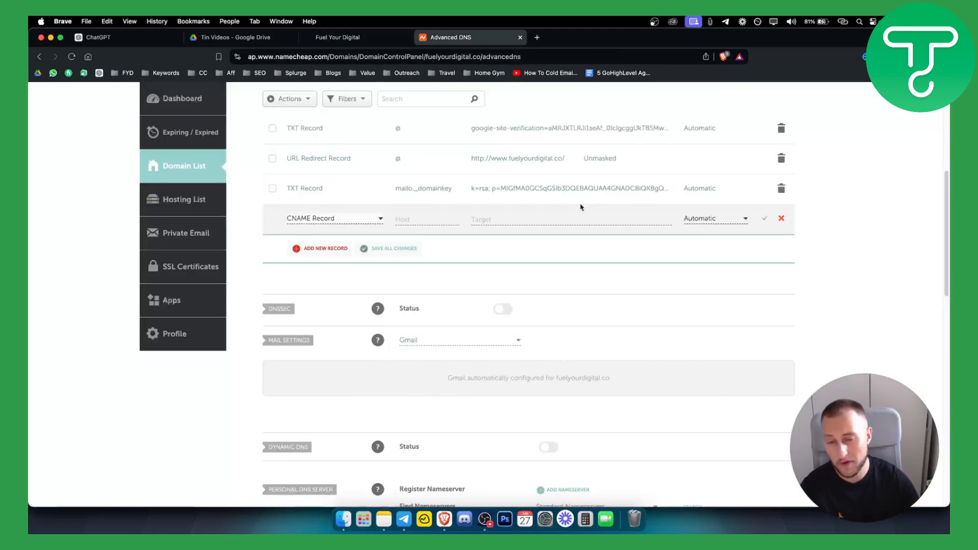
pyautogui.click(345, 37)
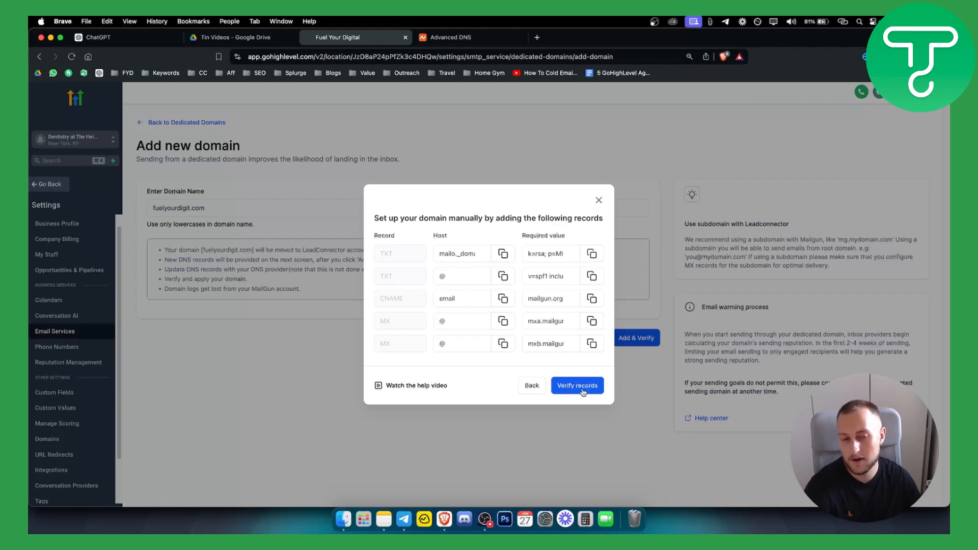